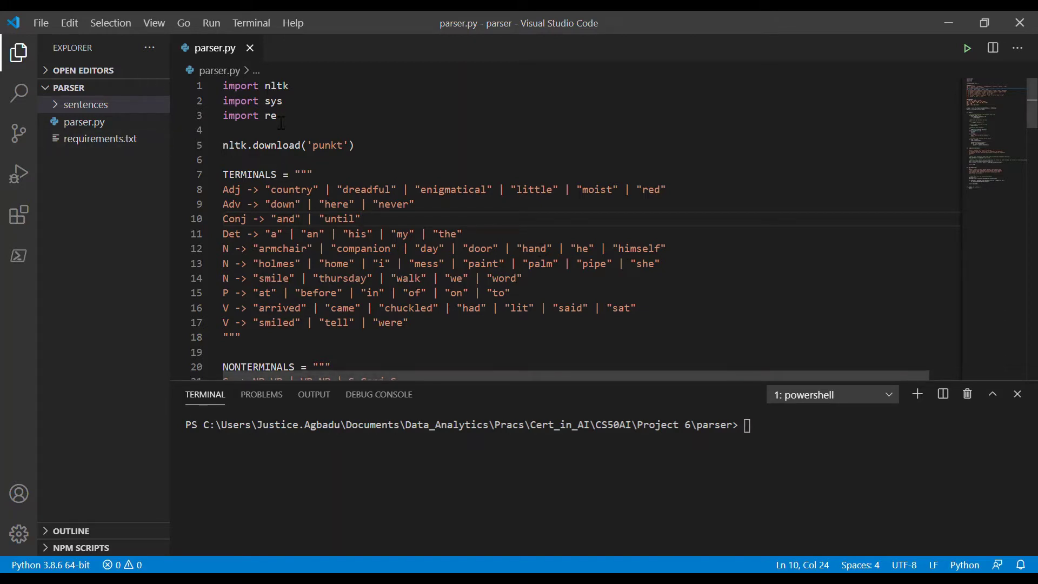
Step: Inspect the sentences folder and the grammar rules for the S start symbol and NP
click(61, 107)
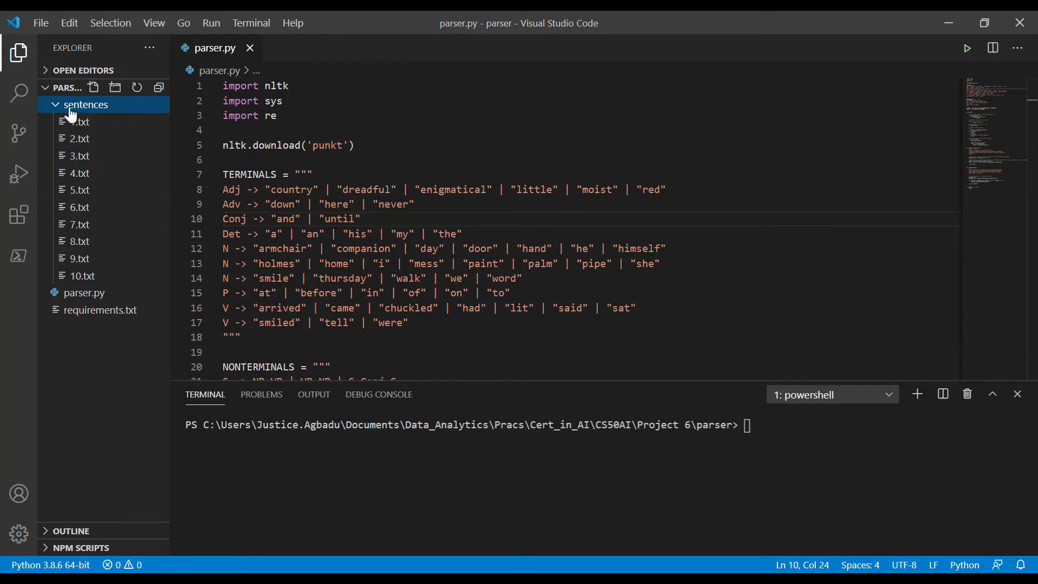
click(60, 108)
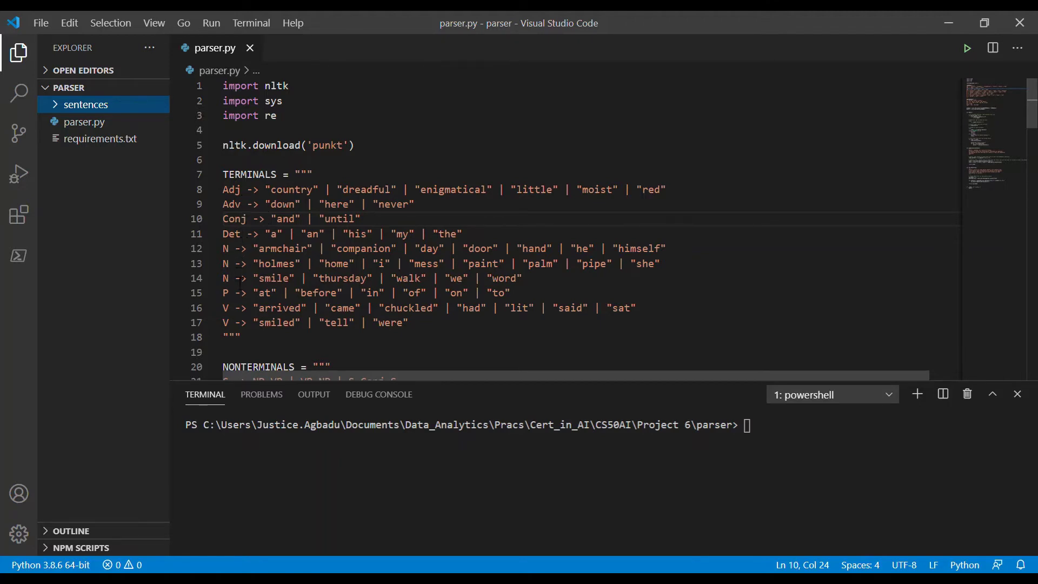
scroll(241, 302, down, 2)
scroll(242, 302, down, 2)
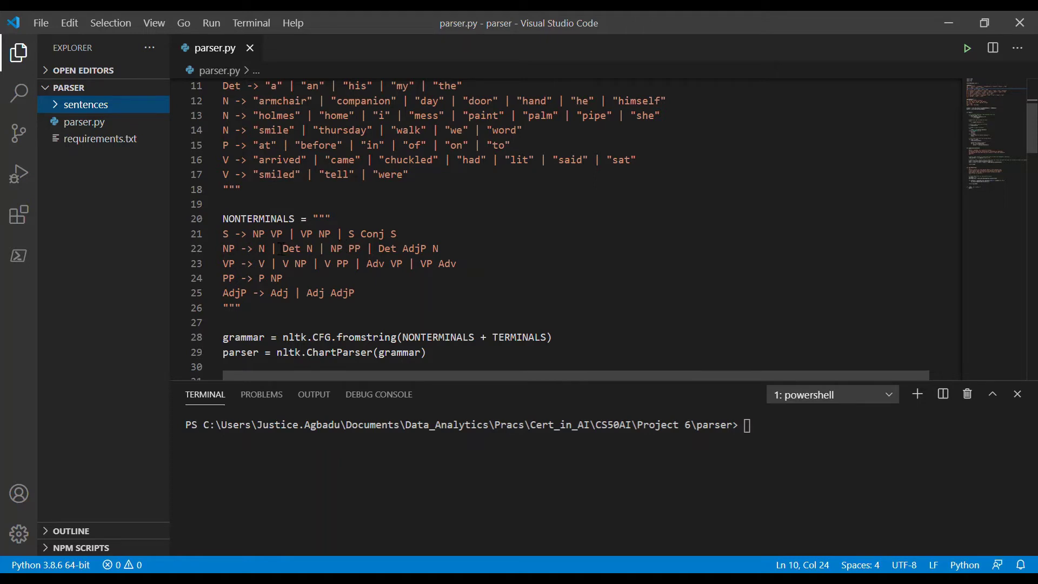
double_click(226, 234)
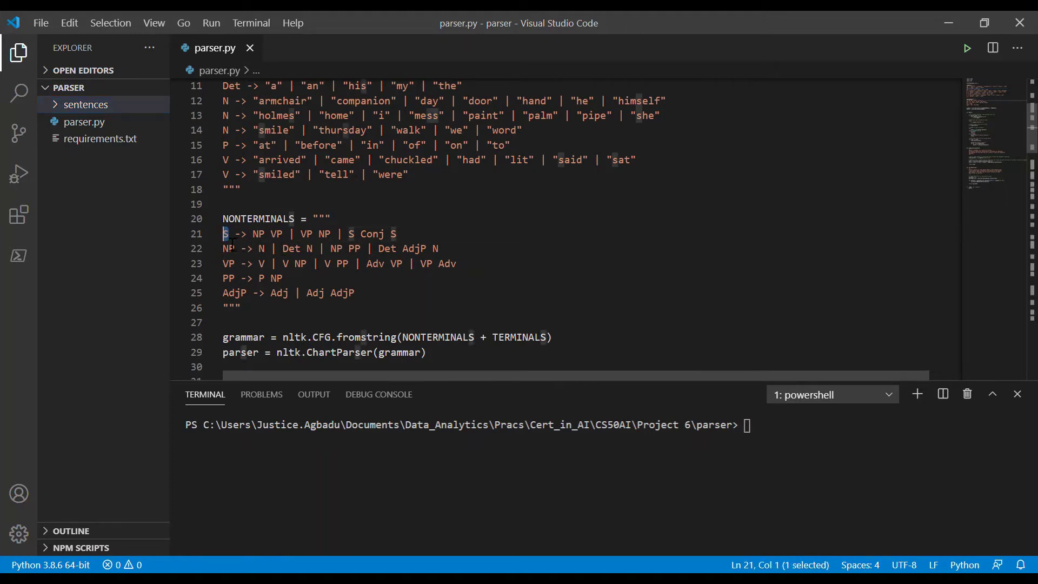
click(253, 234)
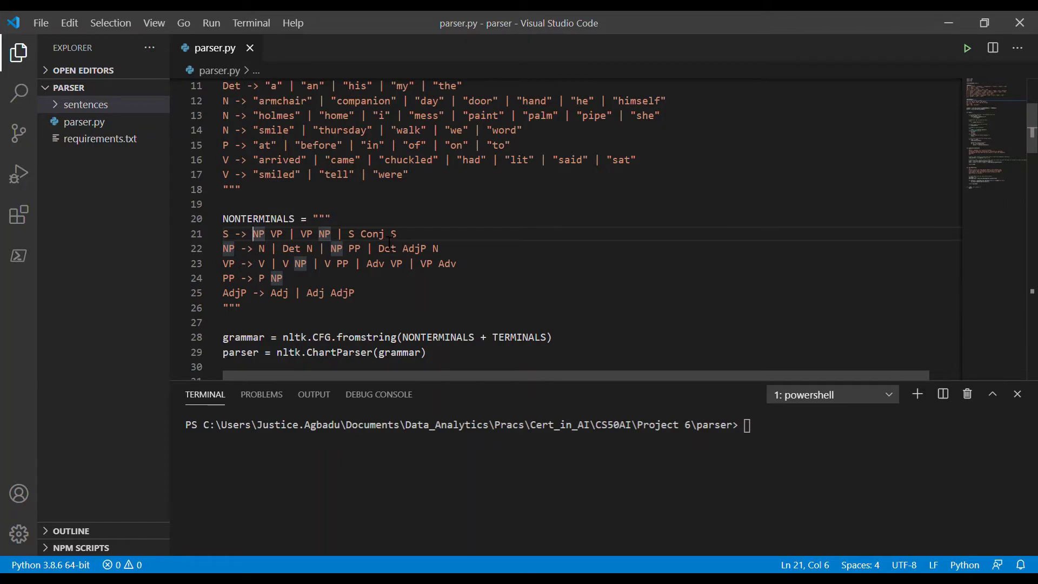
scroll(386, 248, down, 4)
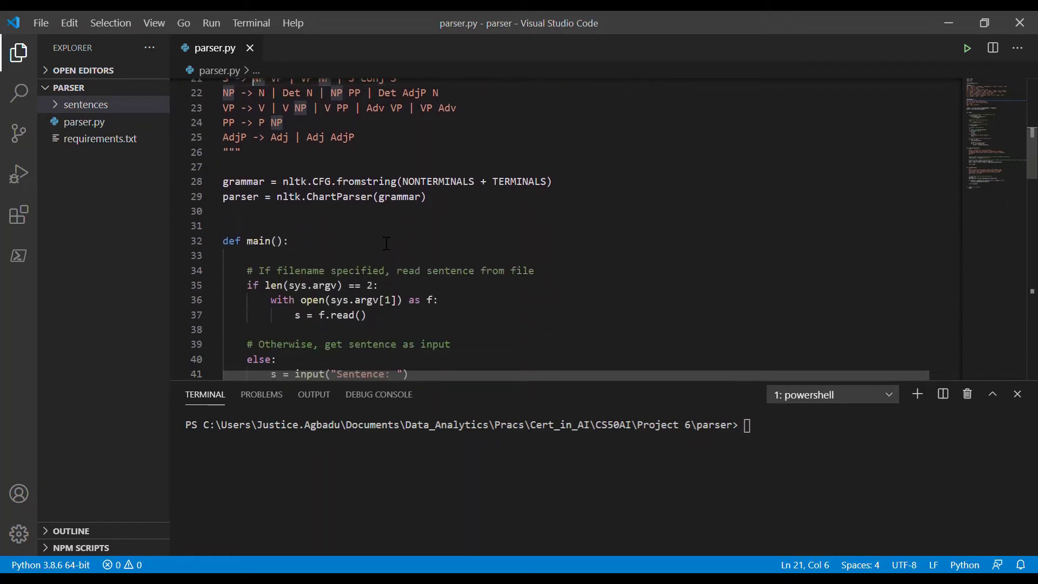
scroll(386, 245, down, 2)
scroll(387, 245, down, 4)
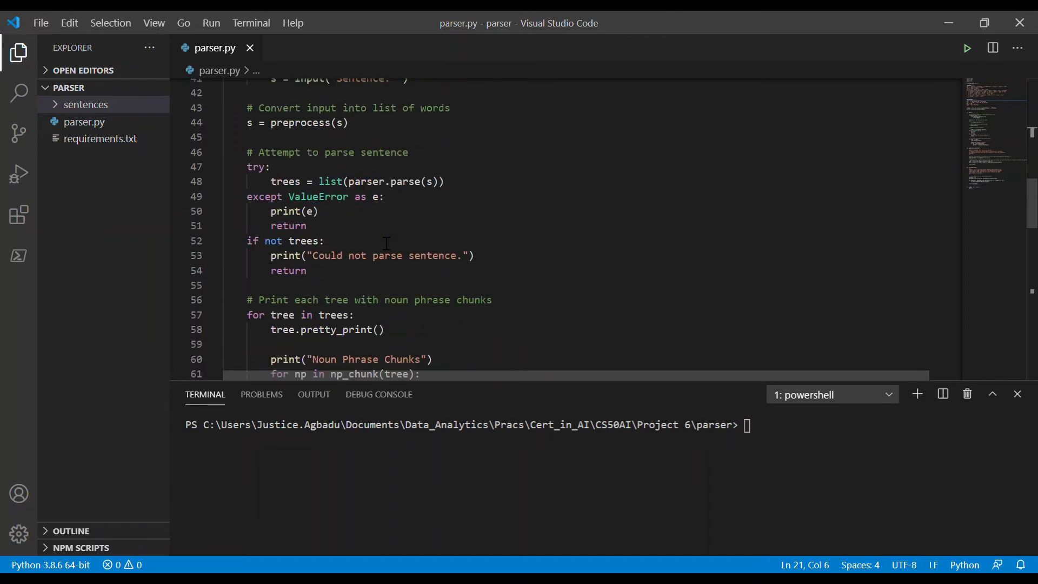
scroll(386, 246, down, 1)
scroll(305, 227, down, 4)
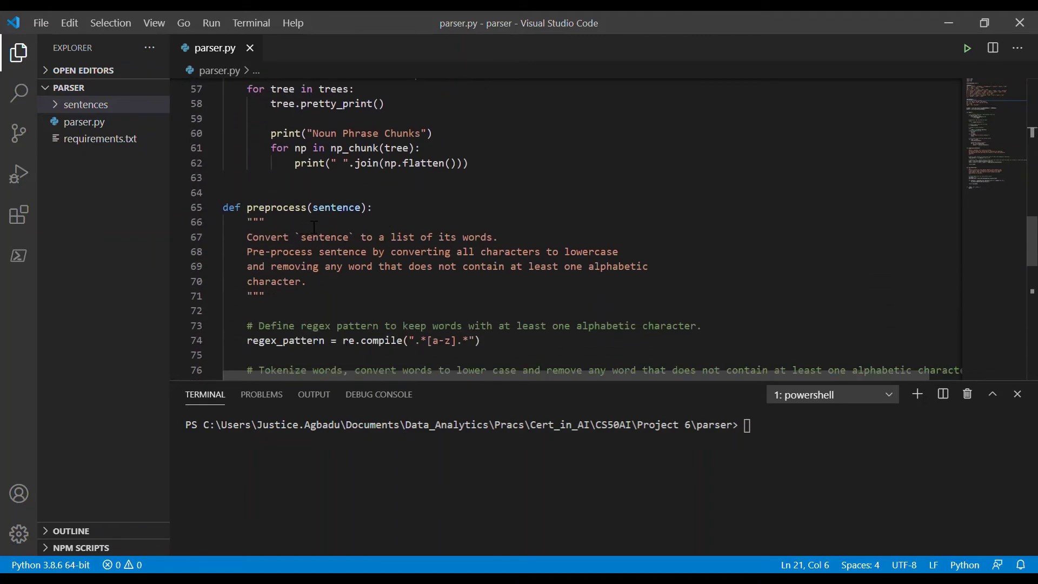
scroll(325, 234, down, 1)
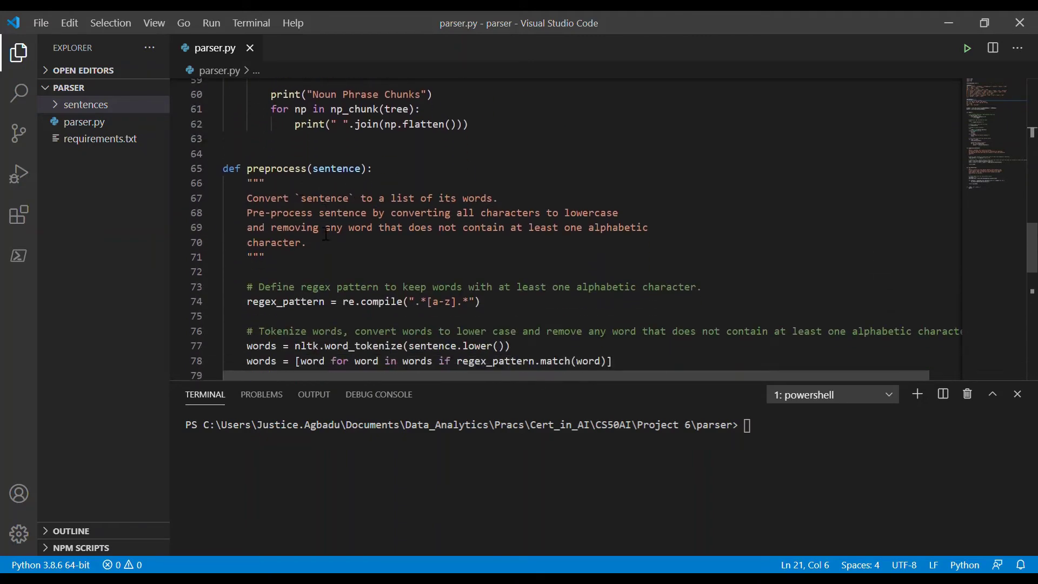
scroll(324, 233, down, 3)
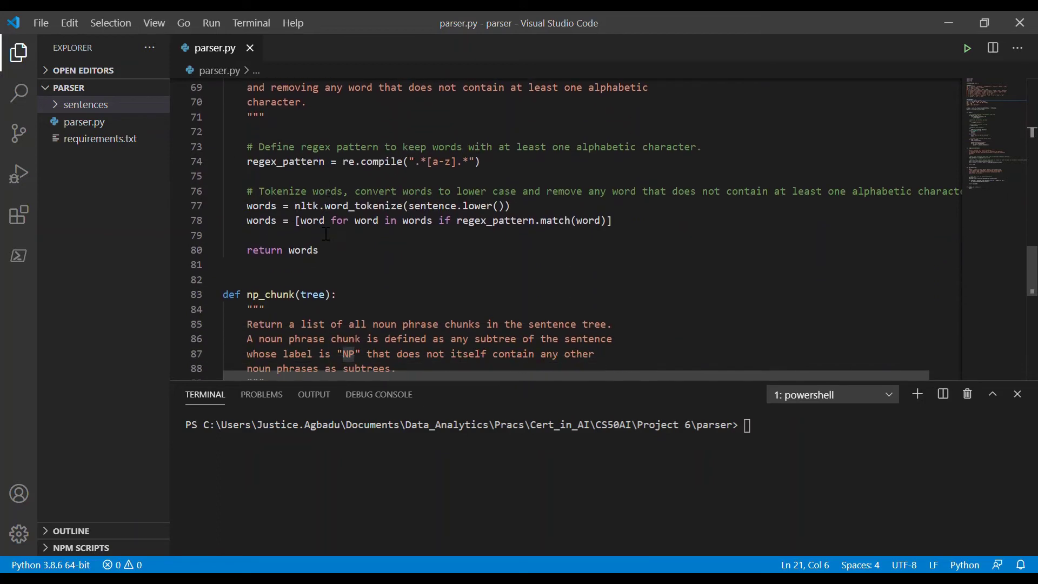
scroll(324, 234, down, 1)
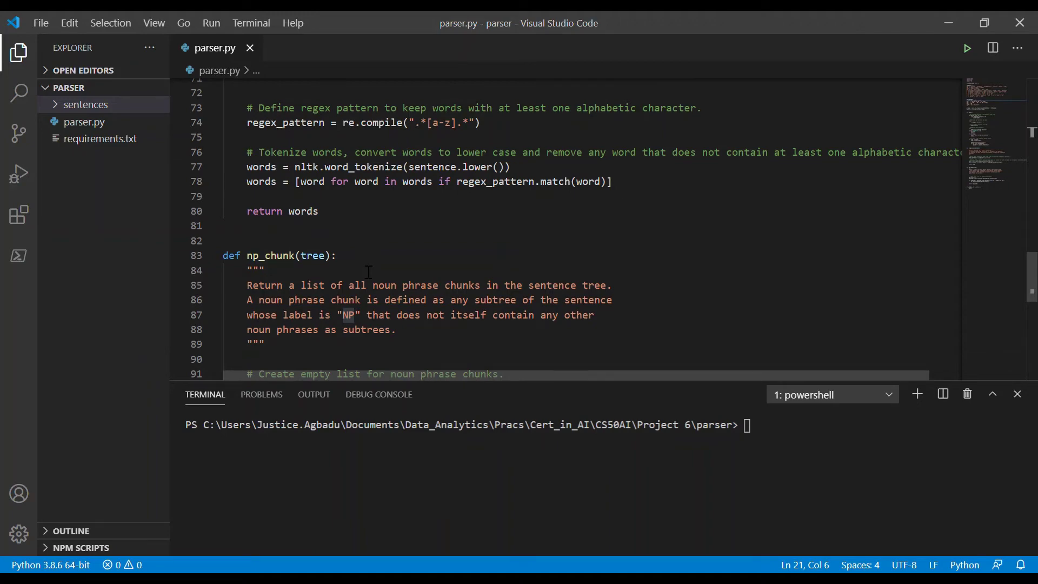
scroll(368, 271, down, 1)
scroll(368, 271, down, 4)
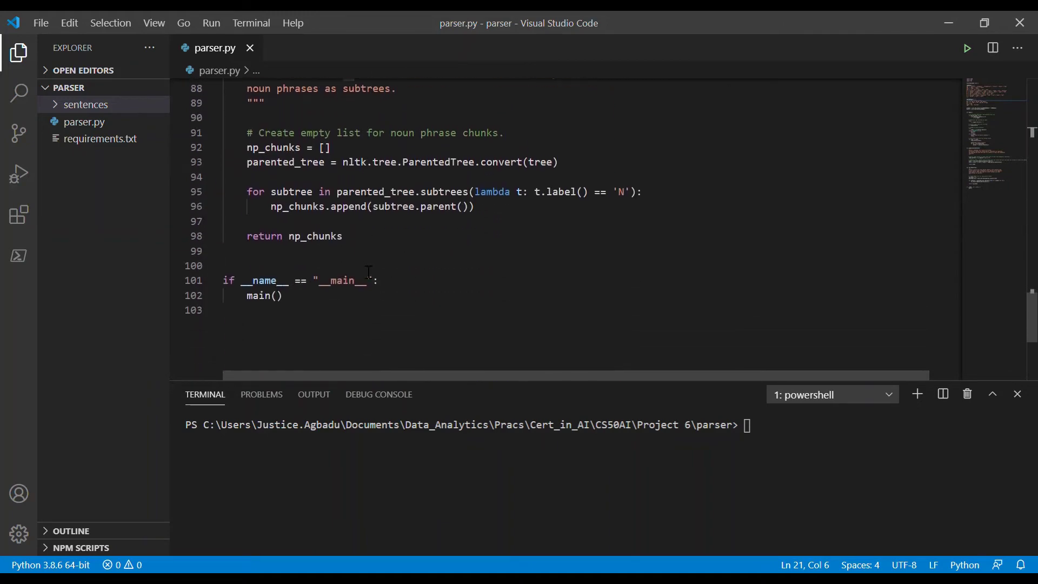
Step: Run python parser.py and parse 'Holmes sat.', yielding the chunk 'holmes'
click(769, 433)
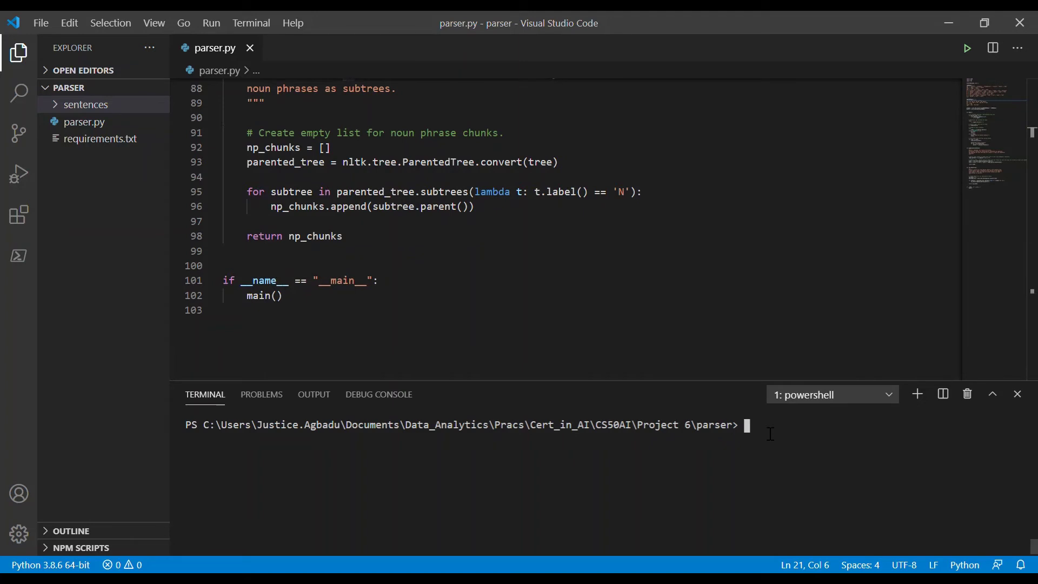
text(py)
text(thon par)
text(ser.py)
key(Return)
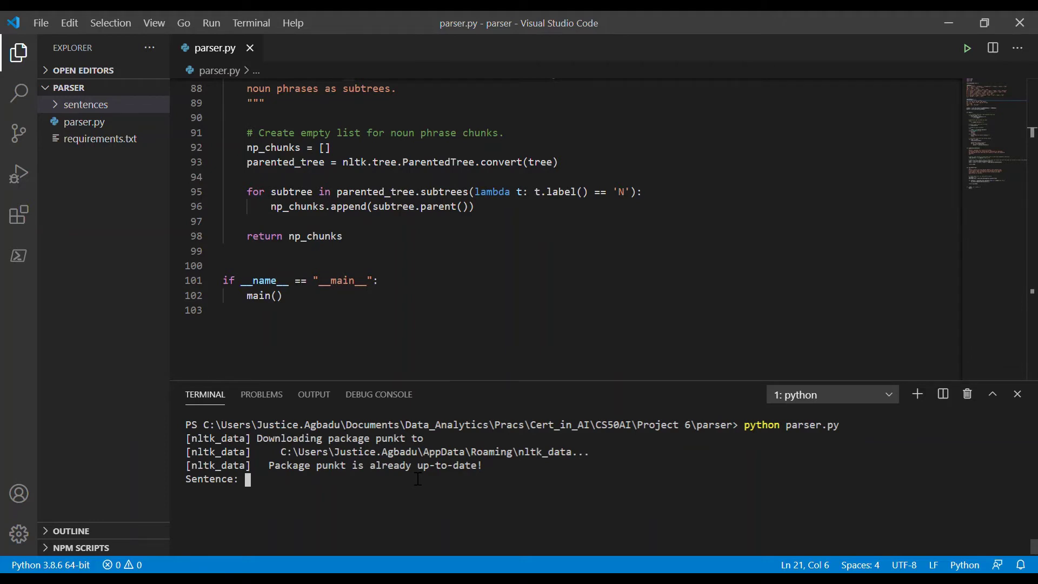
text(Holme)
text(s sat.)
key(Return)
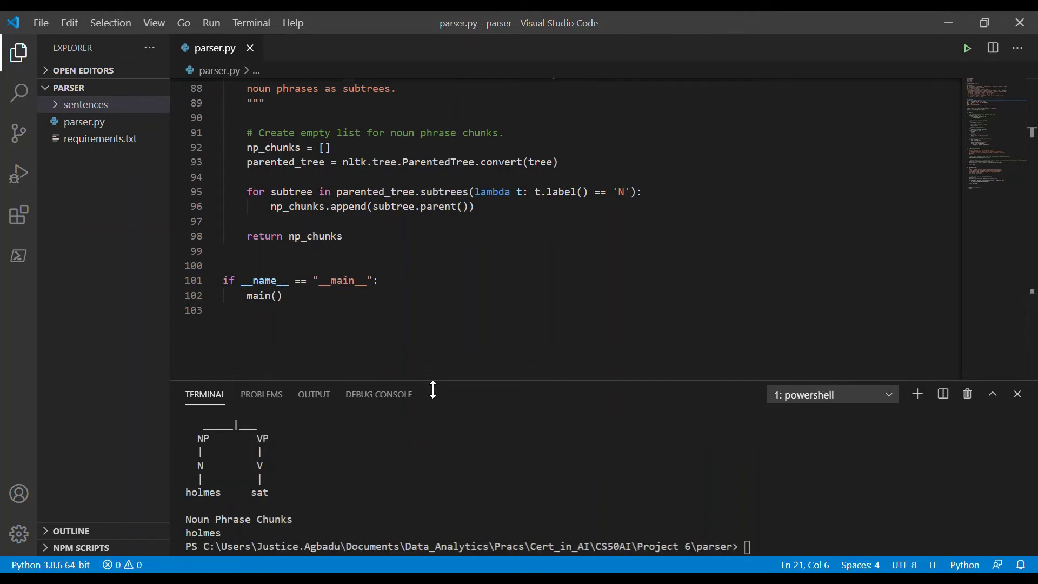
Step: Drag the terminal's top border upward to show more of the 'Holmes sat.' output
drag(425, 381, 428, 332)
scroll(299, 410, up, 2)
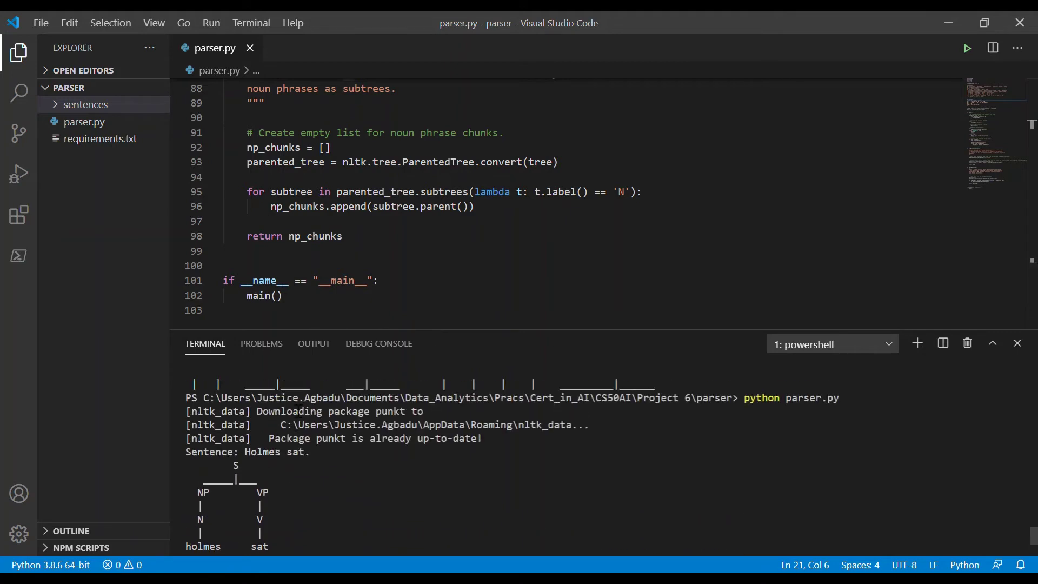
scroll(302, 430, down, 1)
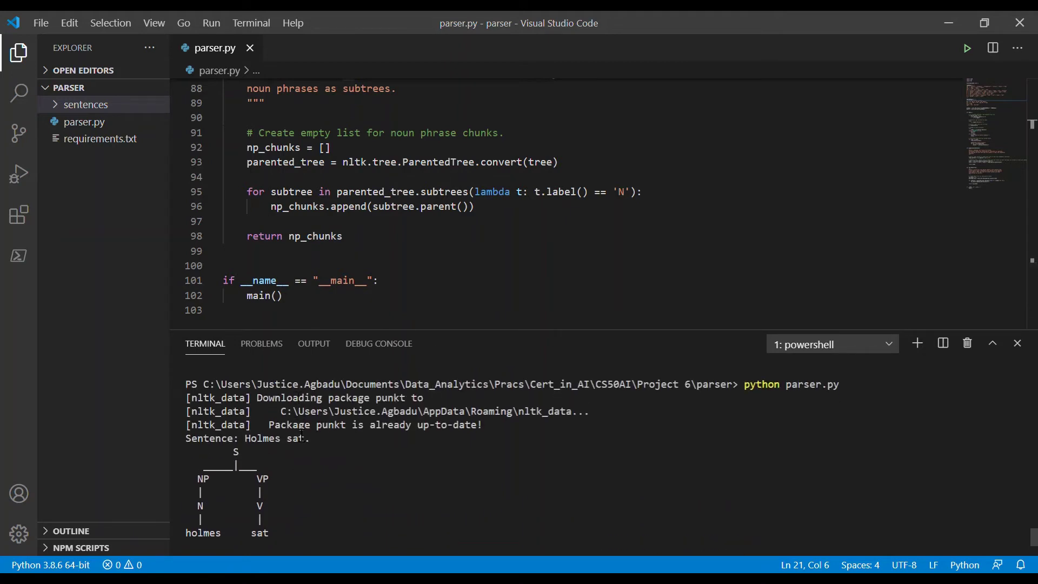
scroll(301, 435, down, 1)
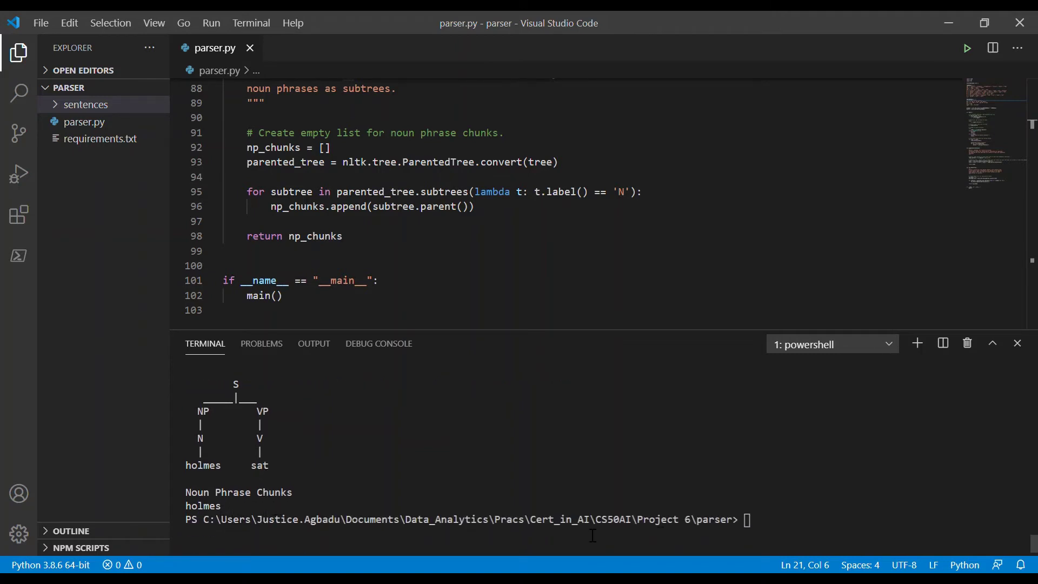
Step: Rerun parser.py from the recalled command and start entering 'We arrived the day before Thursday.'
click(768, 530)
key(Up)
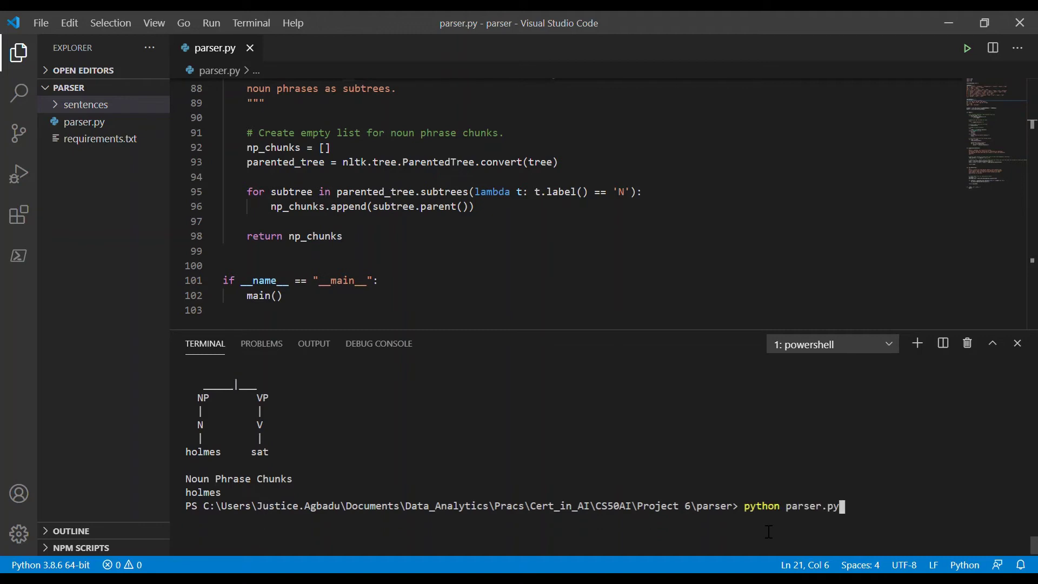
key(Return)
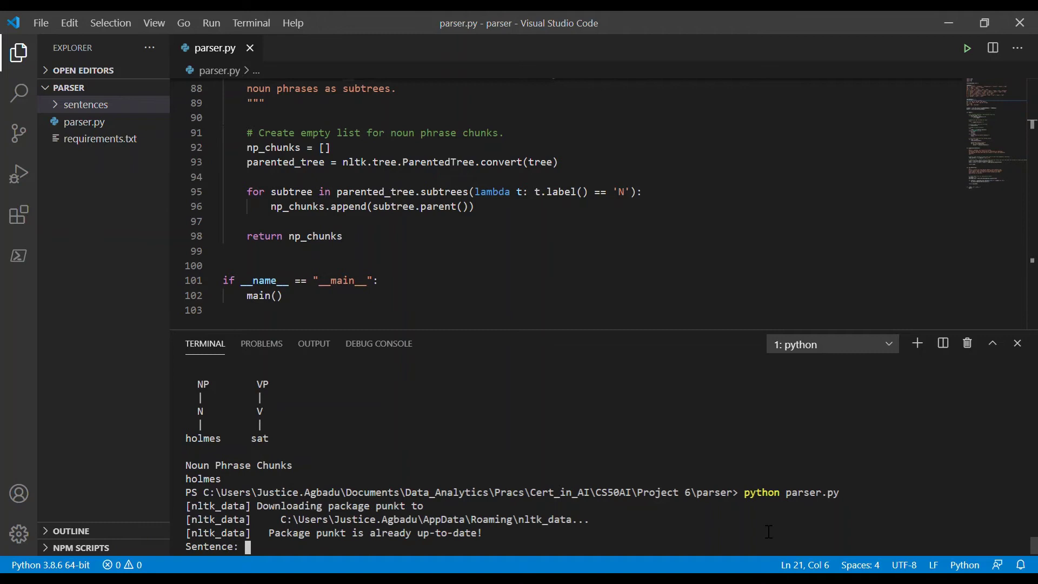
text(We )
text(arrived )
text(the )
text(day before )
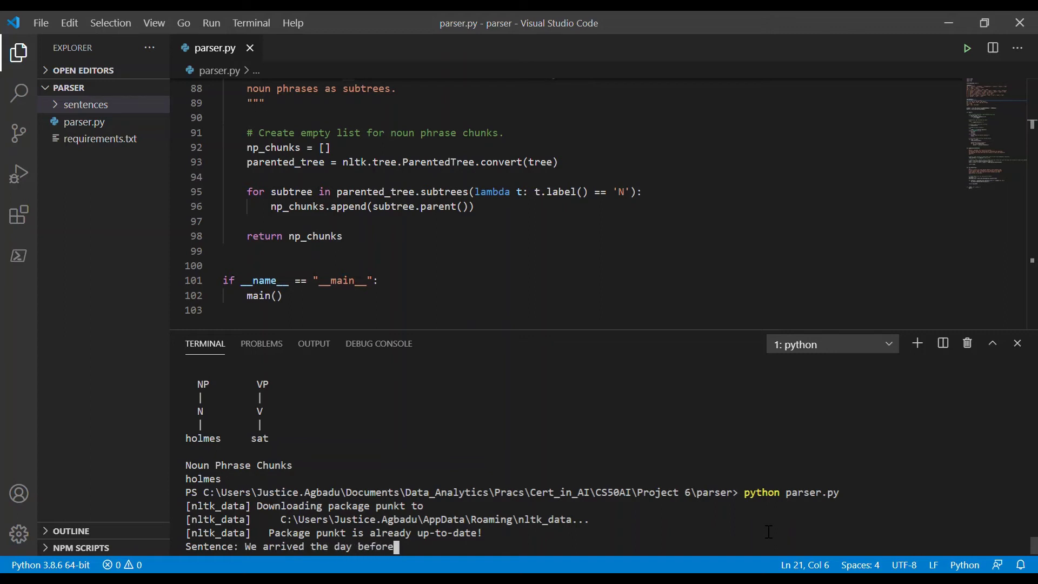
text(Thurs)
text(da)
text(y.)
Step: Submit 'We arrived the day before Thursday.', getting chunks we, the day, thursday
key(Return)
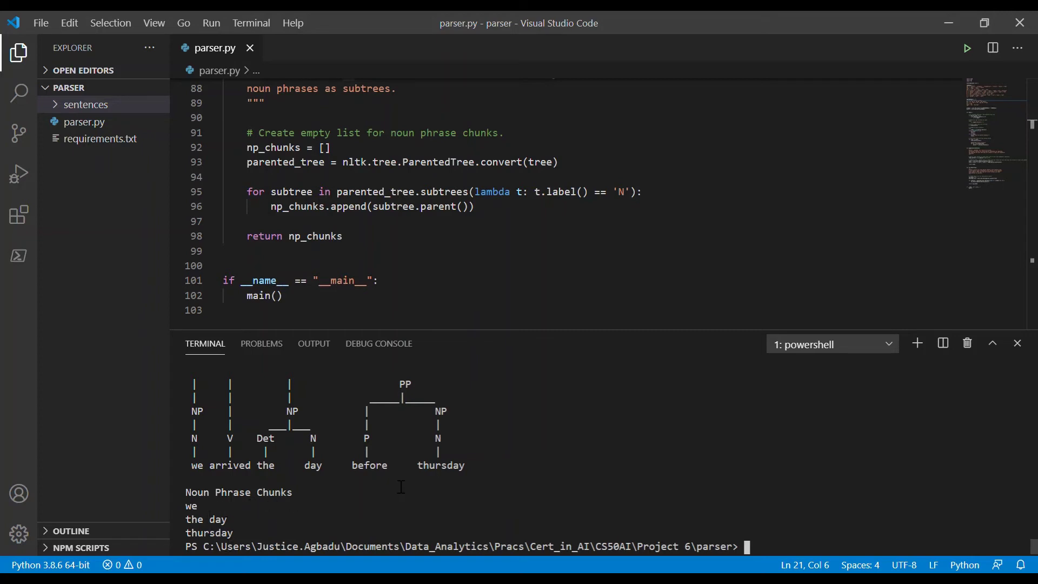
scroll(401, 488, up, 2)
scroll(400, 487, up, 1)
scroll(401, 488, up, 1)
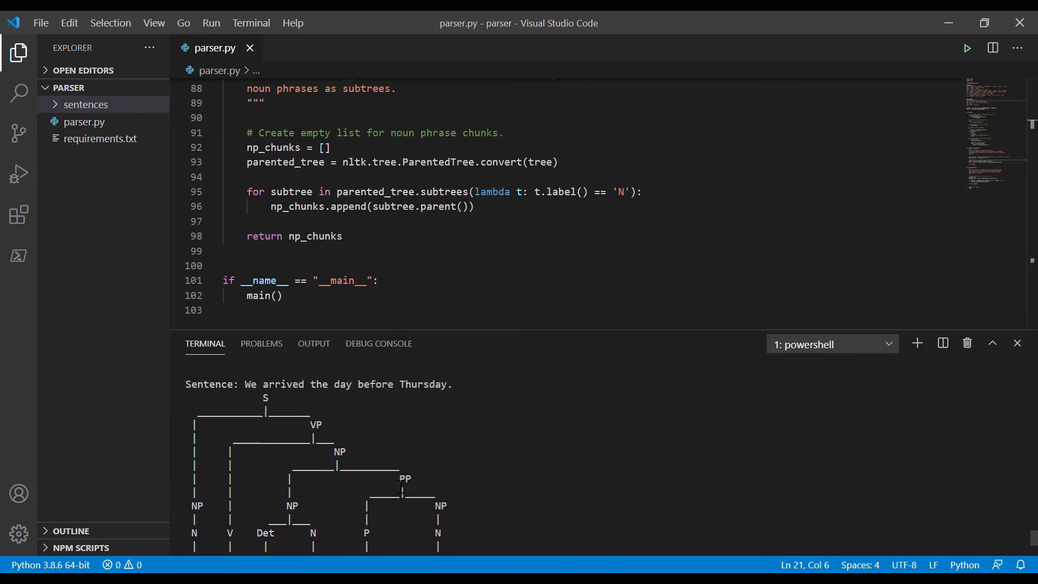
scroll(401, 487, down, 3)
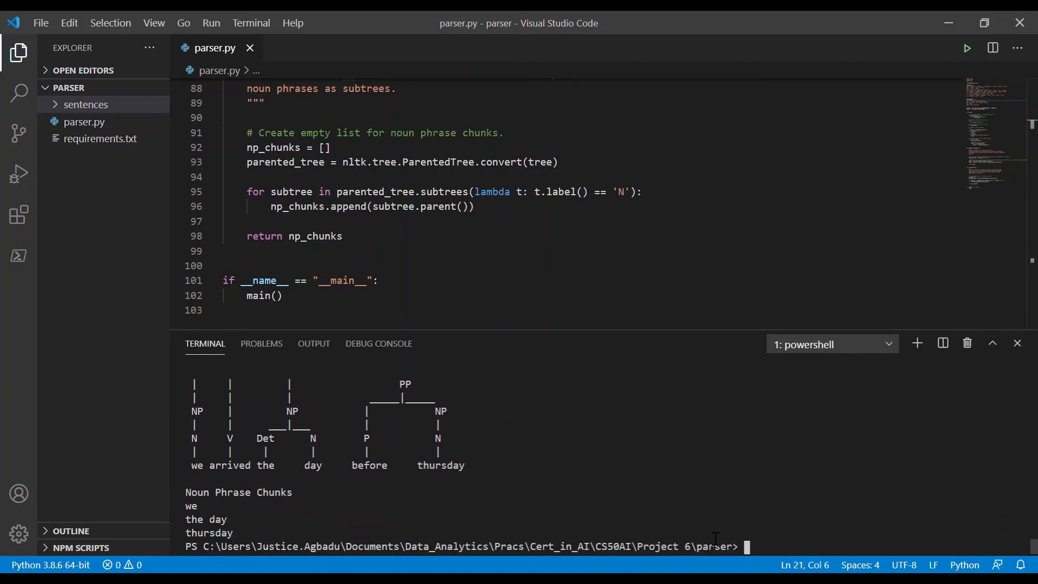
text(python parser.py)
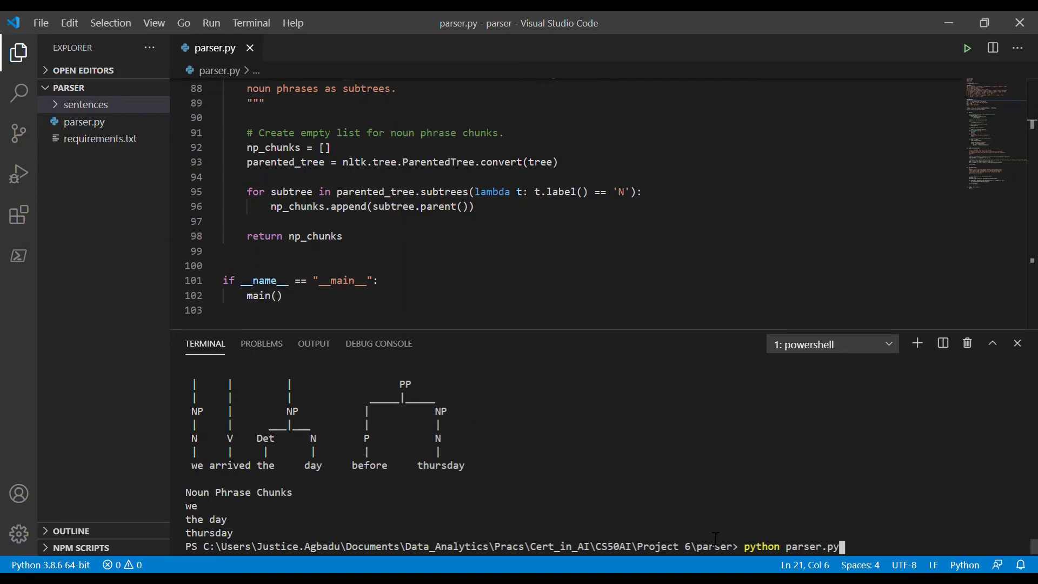
Step: Rerun parser.py on 'I had a country walk on Thursday and came home in a dreadful mess.'
key(Return)
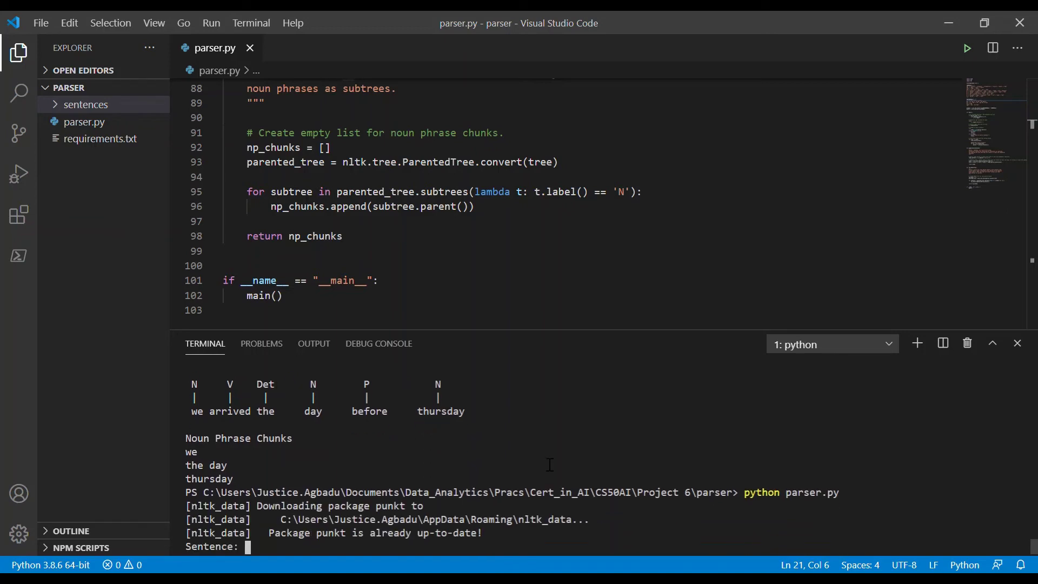
text(I h)
text(ad a coun)
text(try walk )
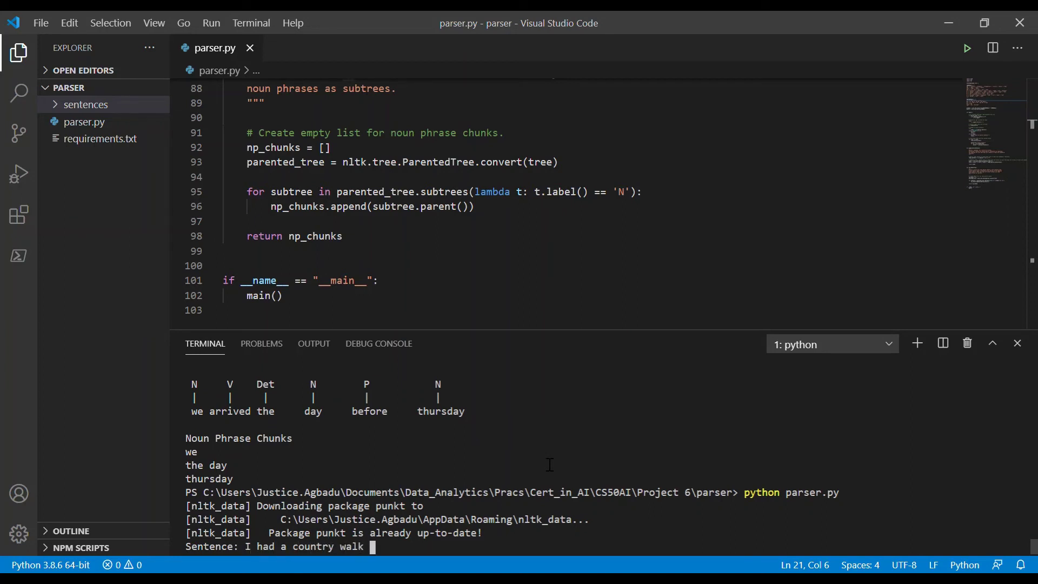
text(on )
text(Thurs)
text(day )
text(and )
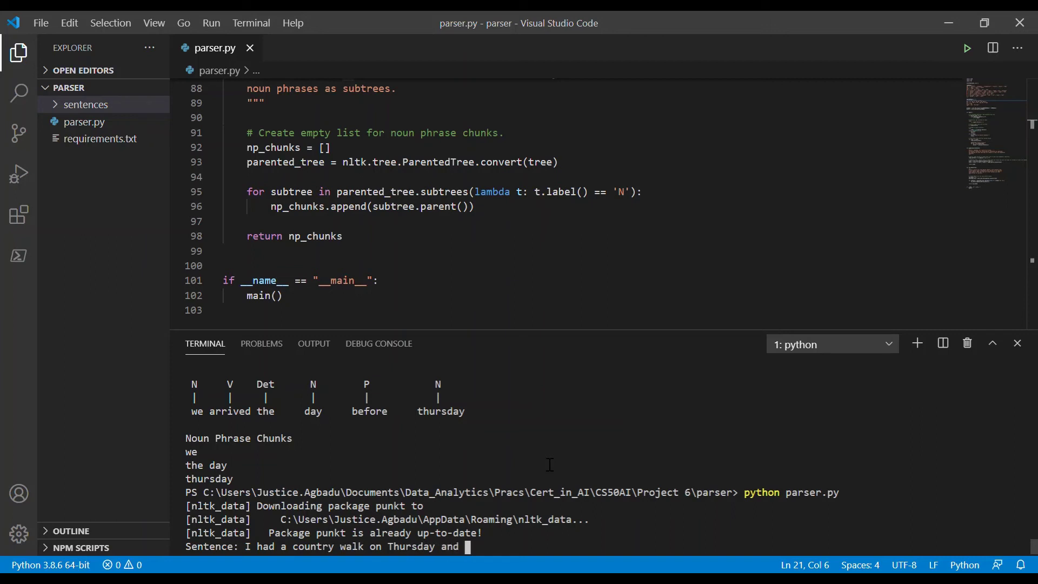
text(came hom)
text(e in a dre)
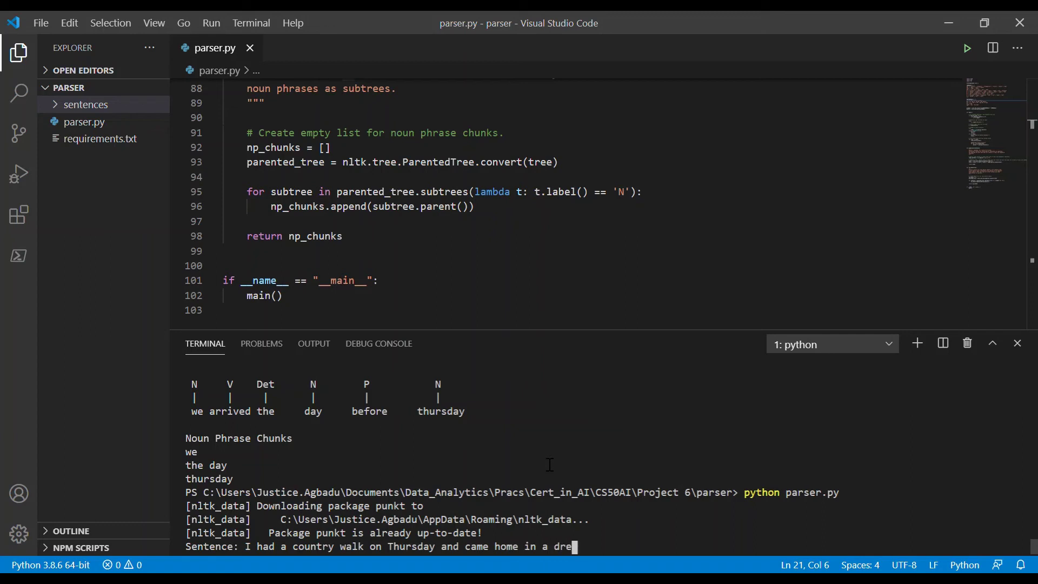
text(adful )
text(mess.)
key(Return)
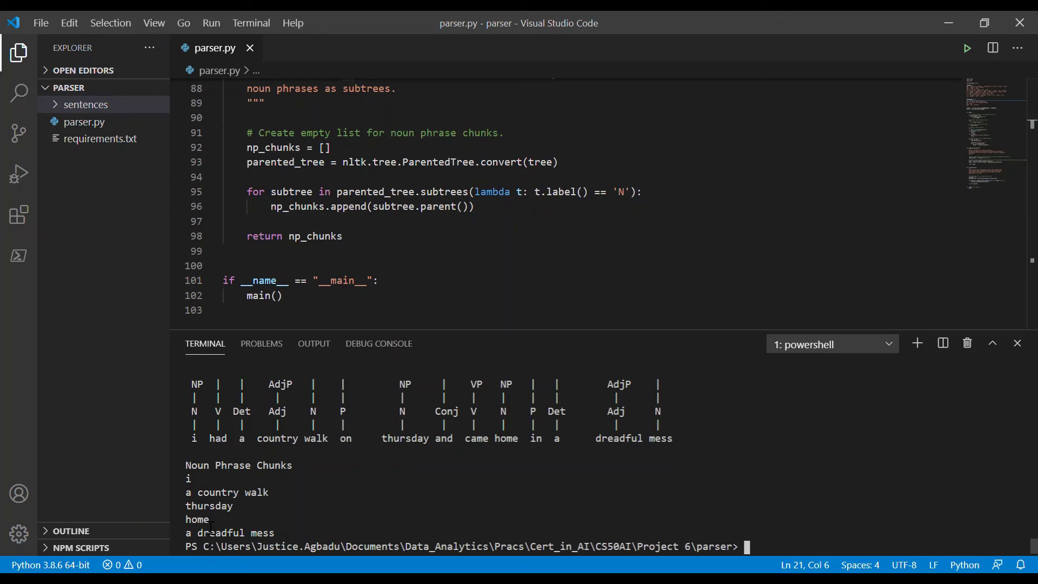
scroll(354, 489, up, 4)
scroll(354, 488, up, 2)
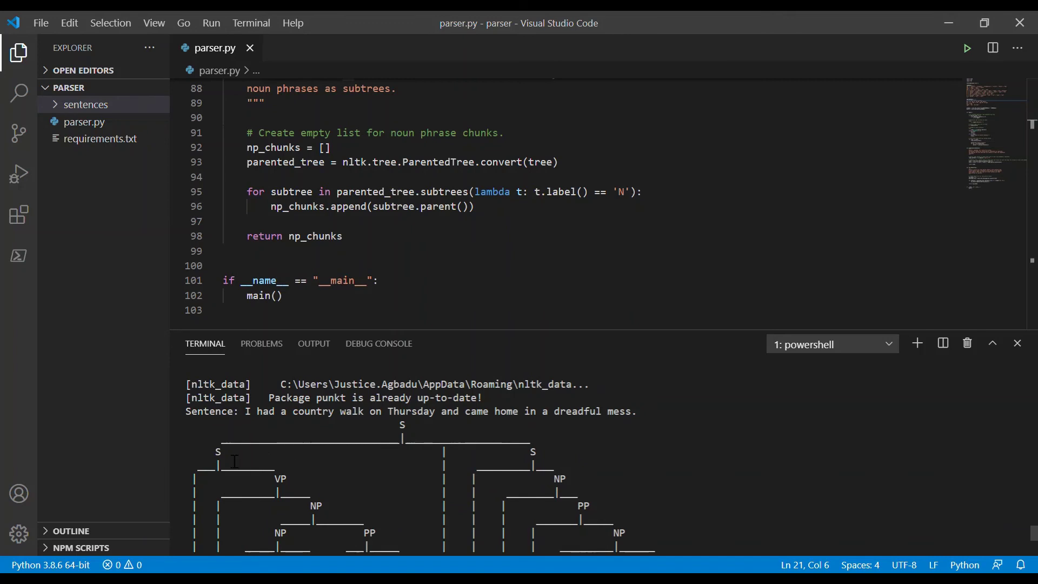
scroll(539, 468, down, 1)
scroll(539, 468, down, 1)
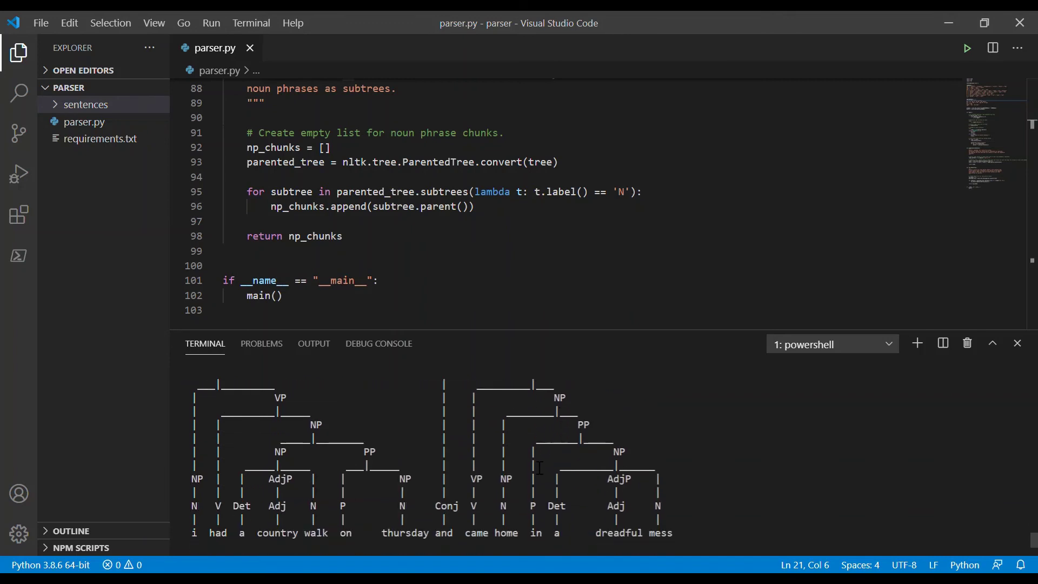
scroll(539, 468, down, 1)
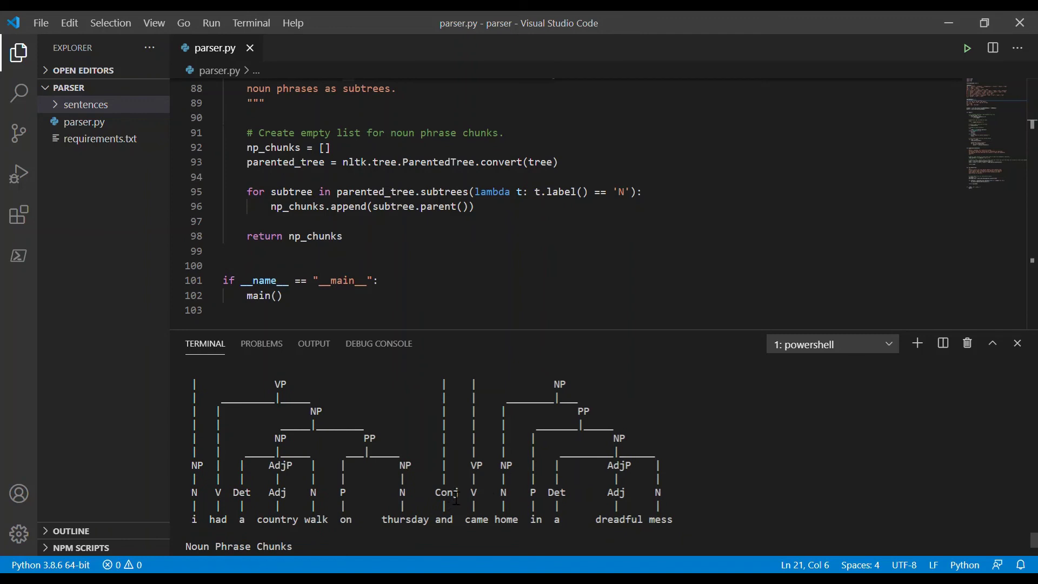